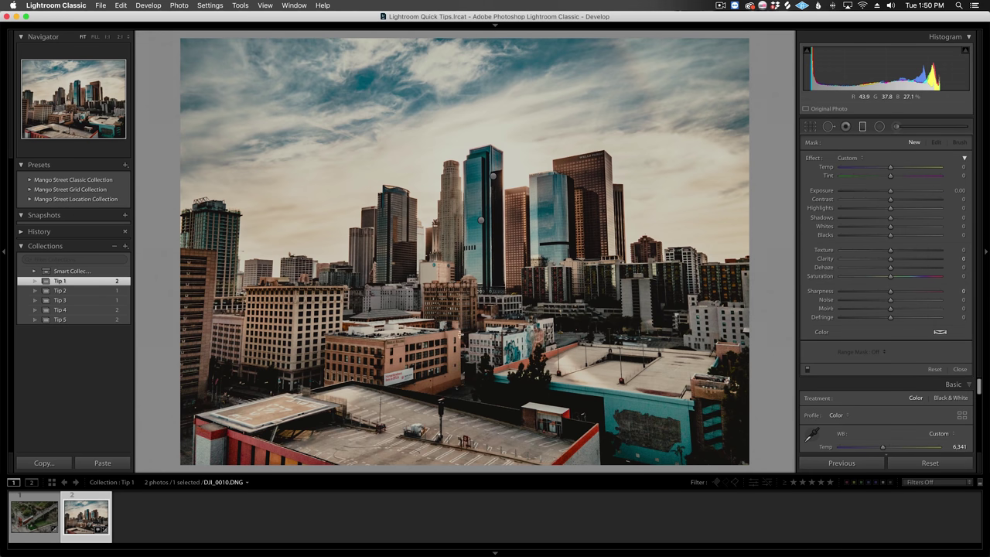
Step: Blur the lower part of the city skyline photo with a graduated filter, reducing Sharpness and Clarity and raising Texture
left_click_drag(460, 365, 463, 226)
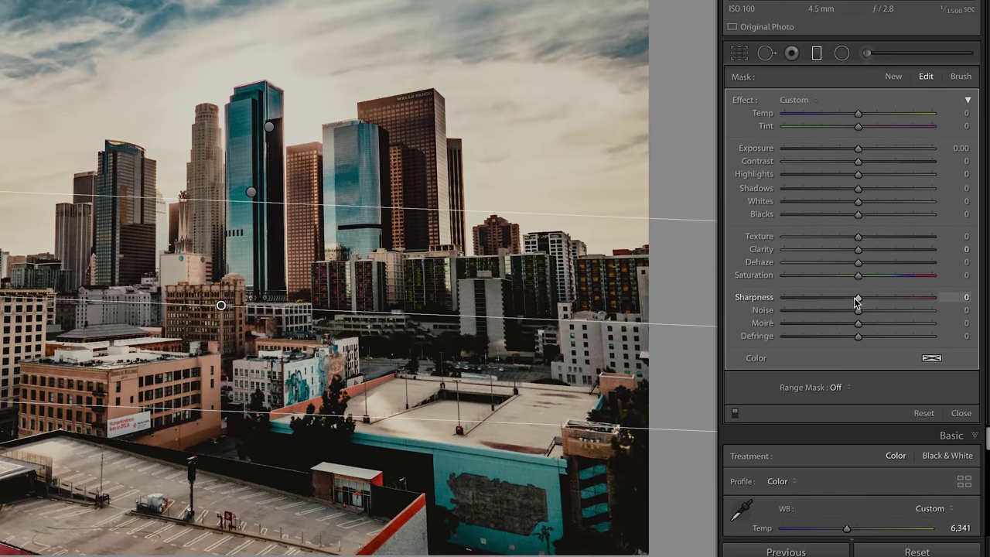
left_click_drag(857, 300, 841, 303)
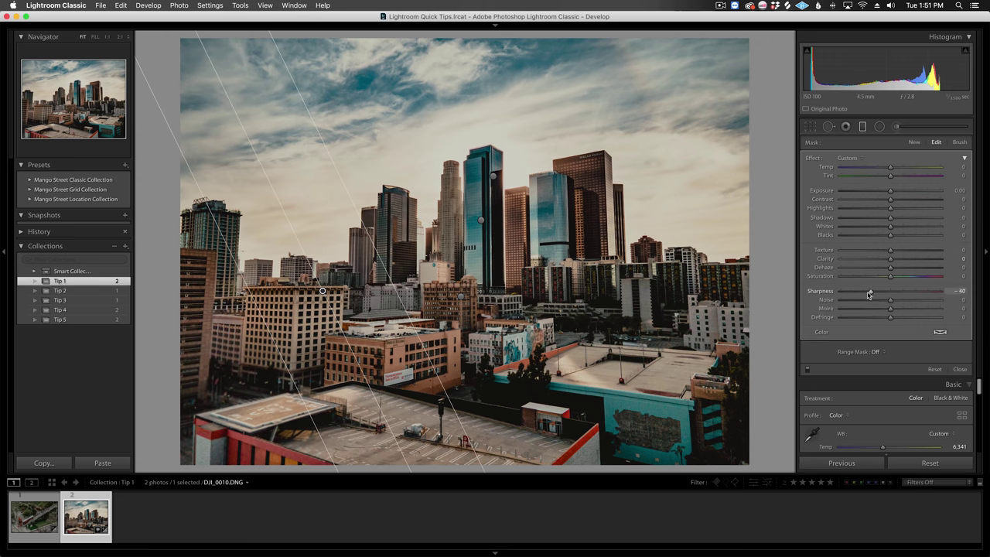
left_click_drag(866, 294, 865, 294)
left_click_drag(890, 259, 880, 259)
left_click_drag(890, 249, 902, 250)
Step: Add a graduated filter over the lower corner of the railcar photo with Sharpness −100, Clarity −72 and Texture 47
left_click_drag(666, 283, 586, 202)
left_click_drag(649, 219, 652, 222)
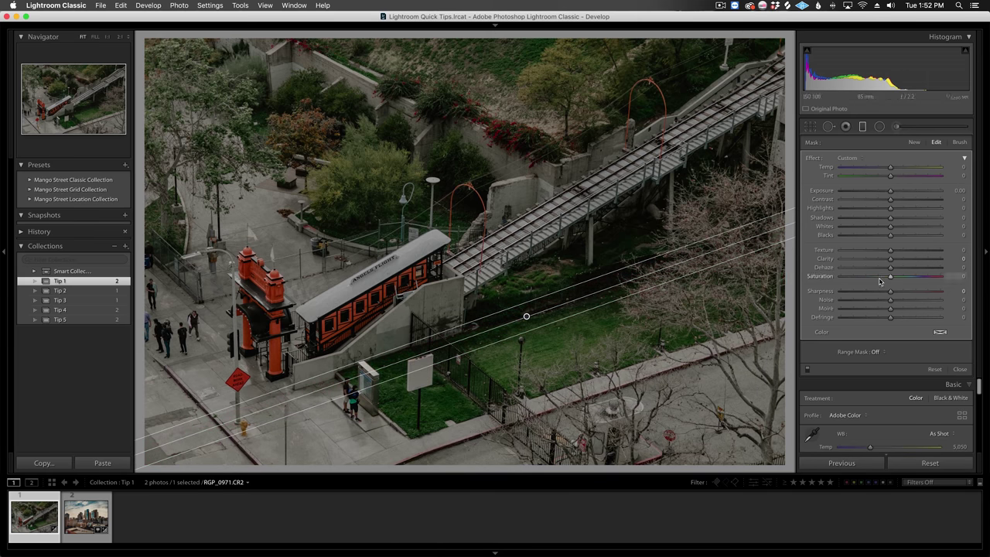
left_click_drag(889, 291, 808, 296)
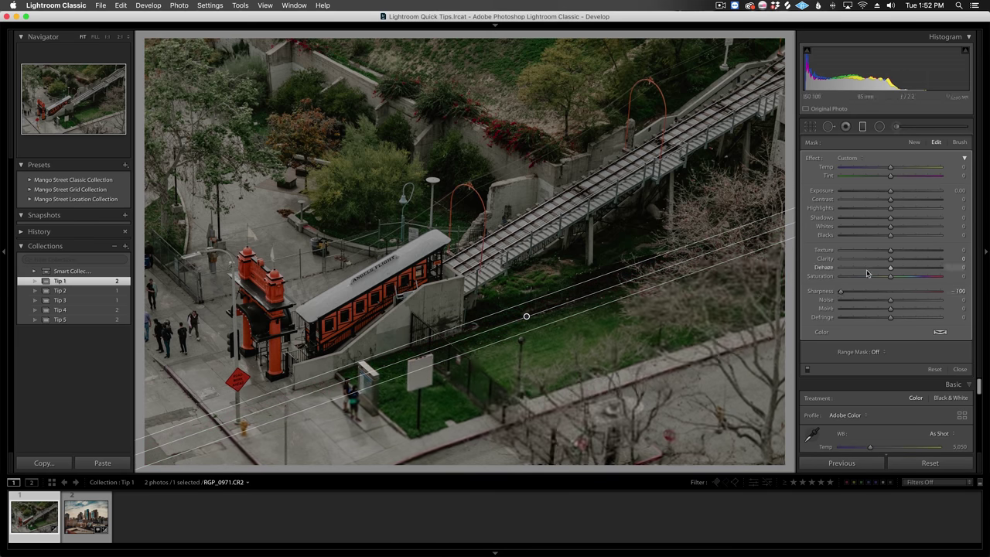
left_click_drag(856, 264, 853, 263)
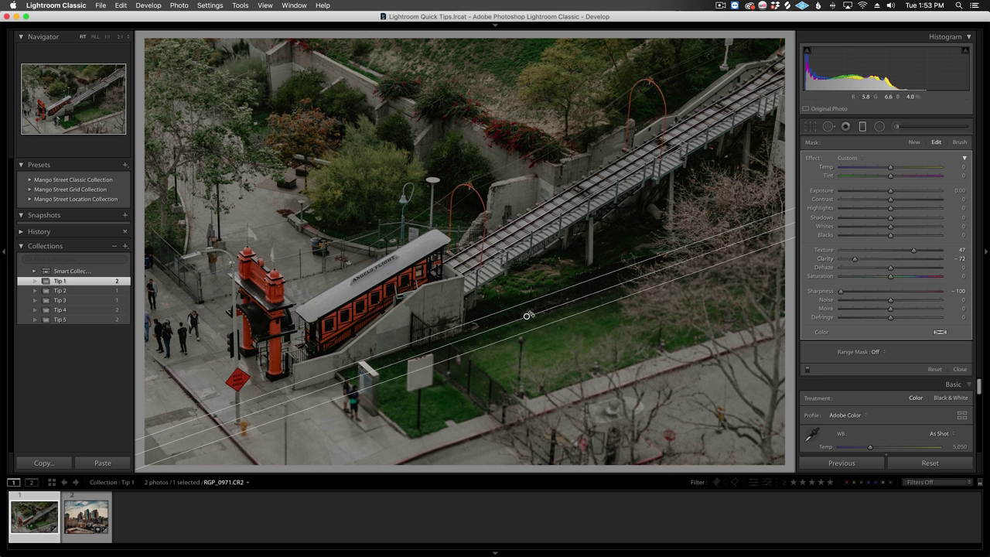
Step: Duplicate the railcar photo's graduated filter and move the copy up toward the hillside above the railcar
right_click(527, 316)
left_click(547, 317)
left_click_drag(526, 317, 493, 203)
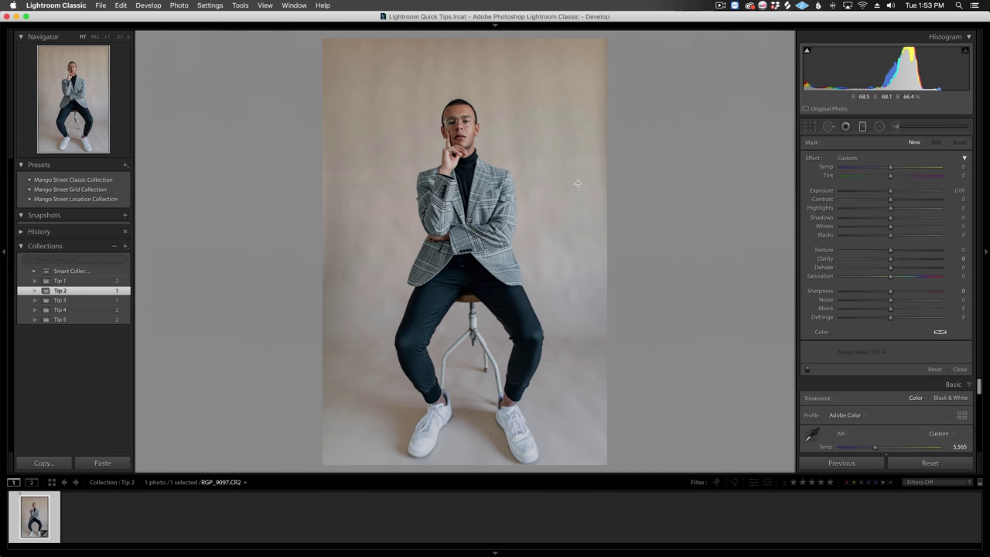
Step: Add a graduated filter from the right side of the seated portrait and limit it with a Color range mask sampled from the backdrop
left_click_drag(577, 183, 470, 180)
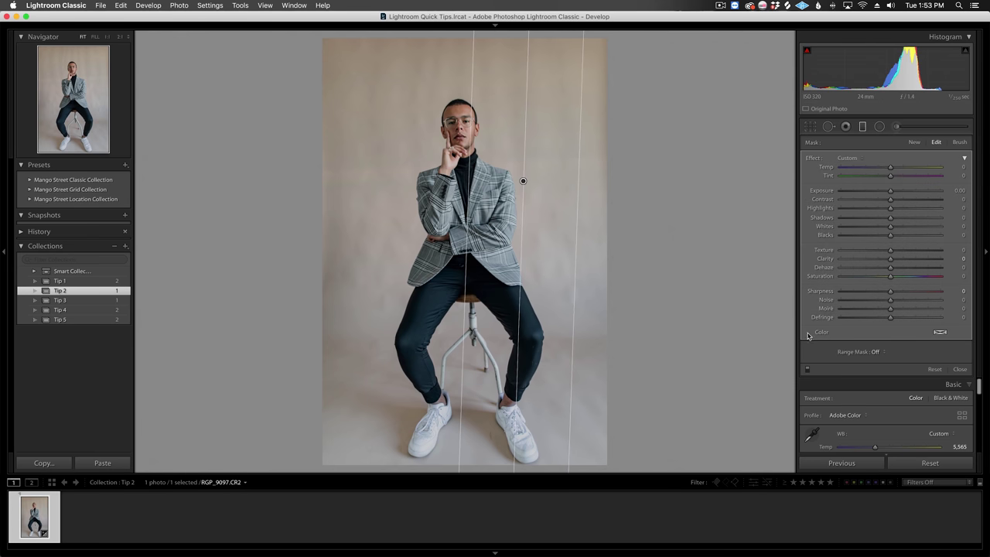
left_click(877, 349)
left_click(881, 359)
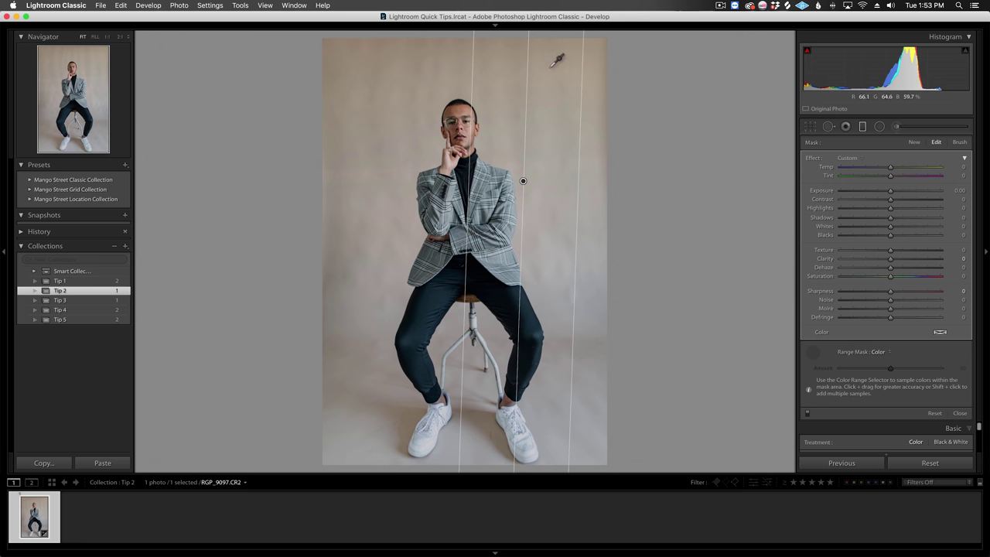
left_click_drag(545, 52, 581, 164)
left_click(577, 341, "shift")
key("o")
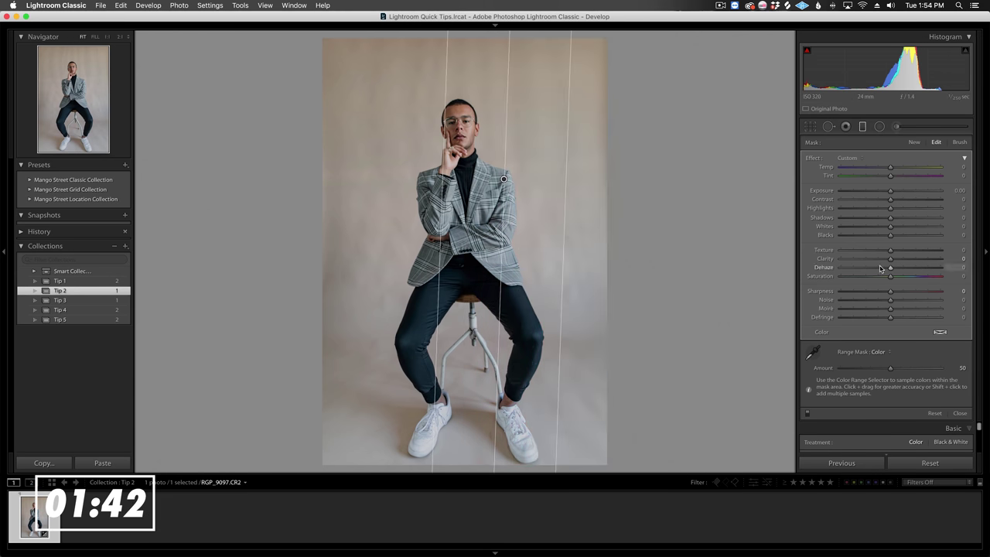
Step: Set the filter's Sharpness and Clarity to −100, duplicate it onto the left half of the backdrop and check its mask overlay
left_click_drag(840, 293, 839, 293)
left_click_drag(890, 259, 737, 258)
right_click(503, 178)
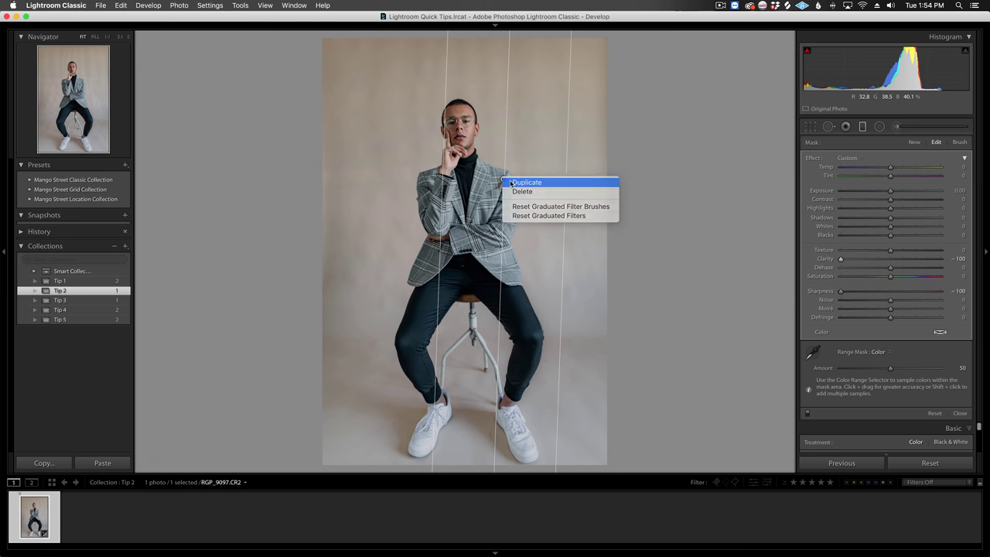
left_click(509, 182)
left_click_drag(504, 171, 422, 181)
key("o")
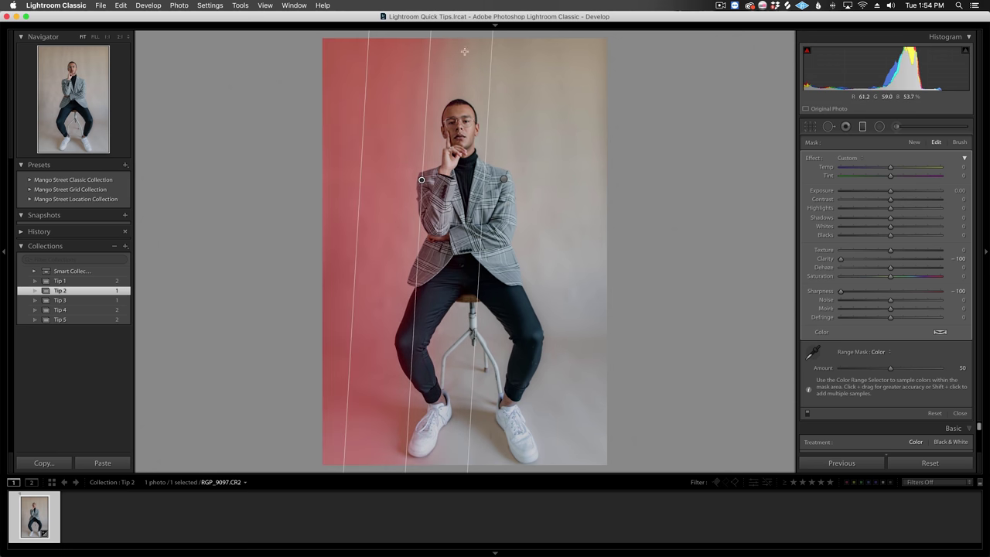
key("o")
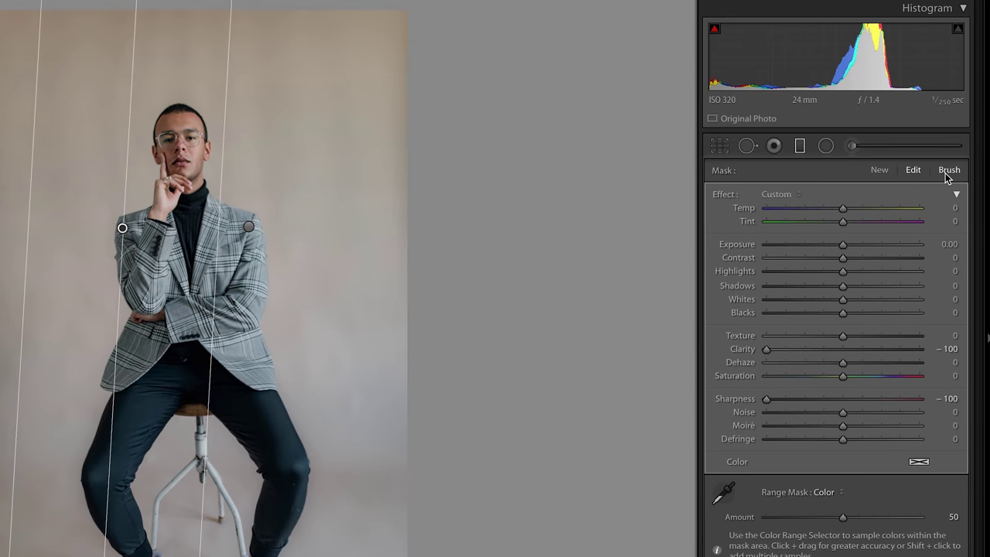
Step: Refine the duplicated filter's mask with its brush around the stool legs and seat, using a smaller brush for the tight areas
left_click(945, 171)
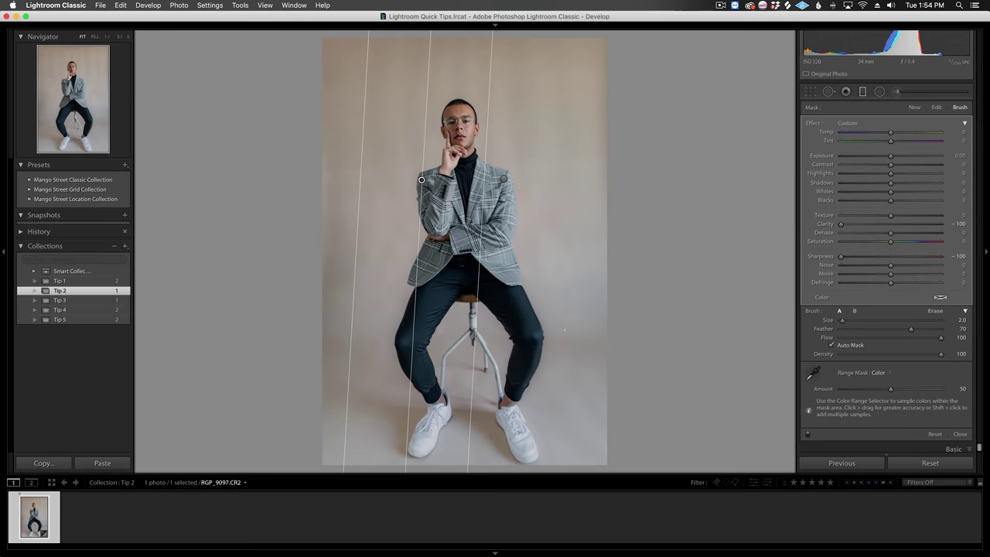
key("o")
mouse_move(464, 379)
left_mouse_down()
mouse_move(461, 447)
mouse_move(491, 402)
left_mouse_up()
key("bracketleft")
key("bracketleft")
key("bracketleft")
key("bracketleft")
mouse_move(458, 319)
left_mouse_down()
mouse_move(437, 367)
mouse_move(462, 307)
left_mouse_up()
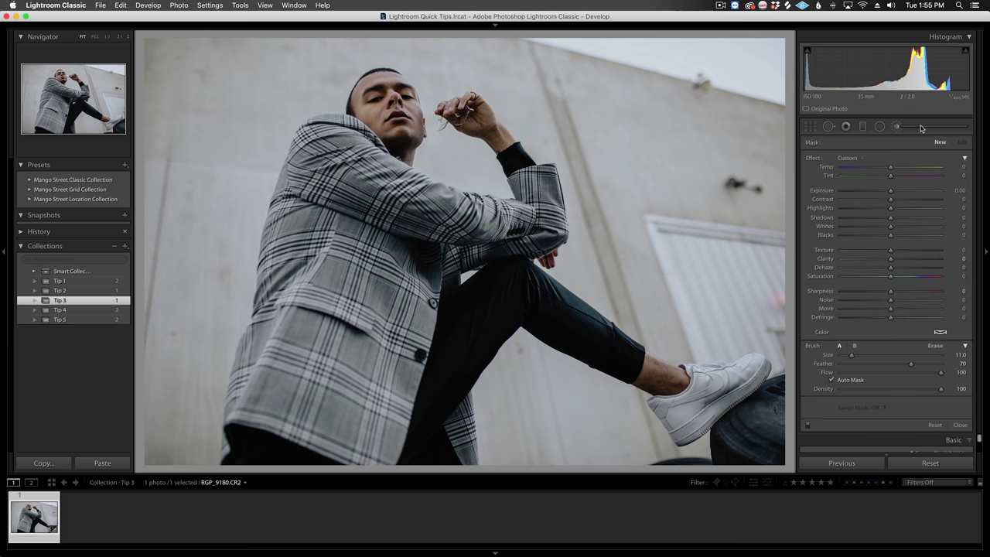
Step: Paint an adjustment brush mask over the face of the man in the plaid jacket and slightly raise its Shadows
mouse_move(387, 95)
left_mouse_down()
mouse_move(408, 136)
mouse_move(401, 86)
mouse_move(368, 77)
mouse_move(367, 109)
left_mouse_up()
scroll(398, 115, "down", 4)
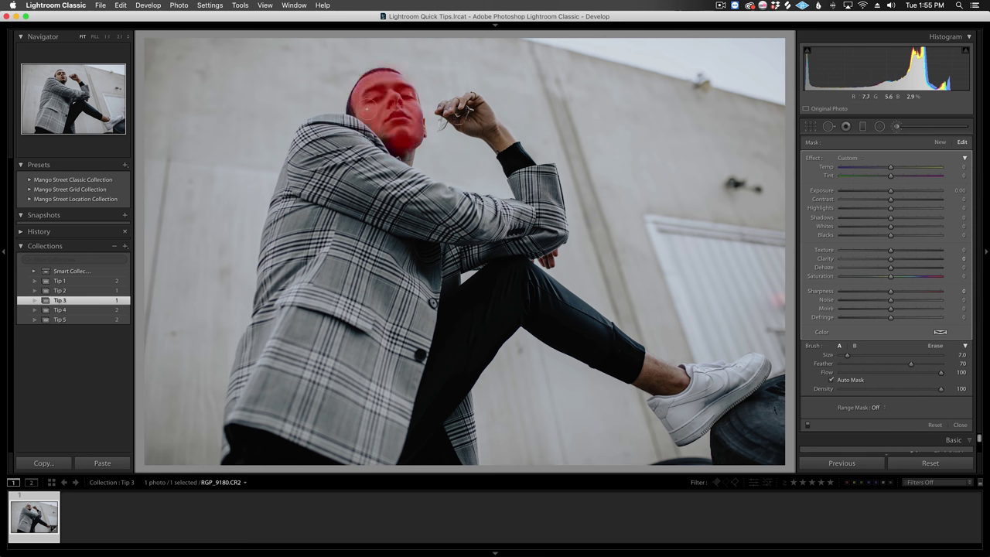
key("o")
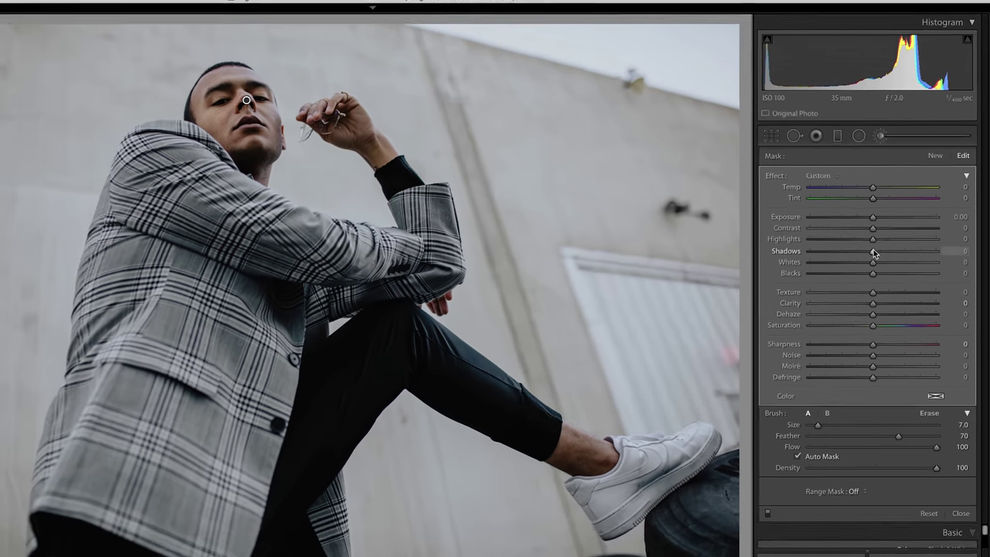
left_click_drag(890, 218, 895, 219)
left_click_drag(872, 266, 868, 250)
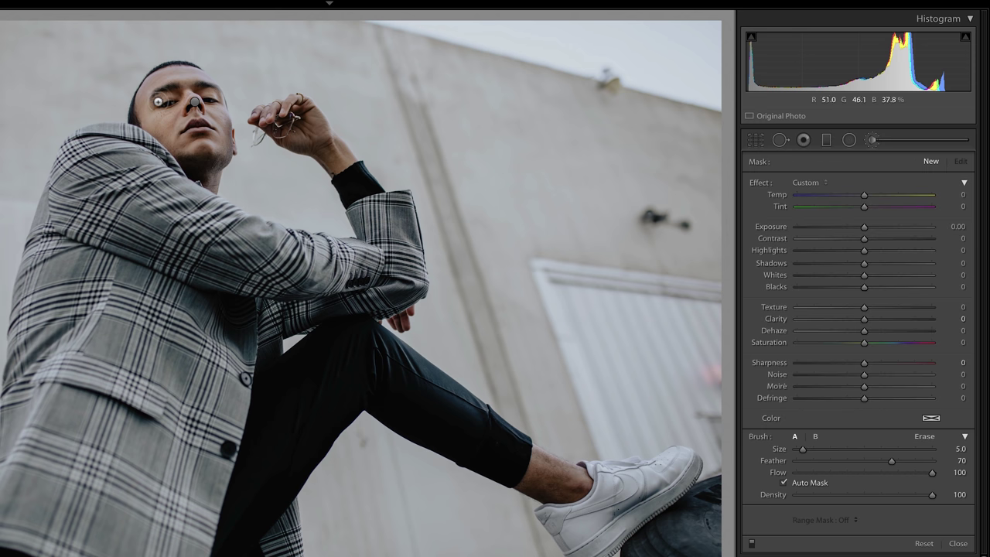
left_click(158, 103)
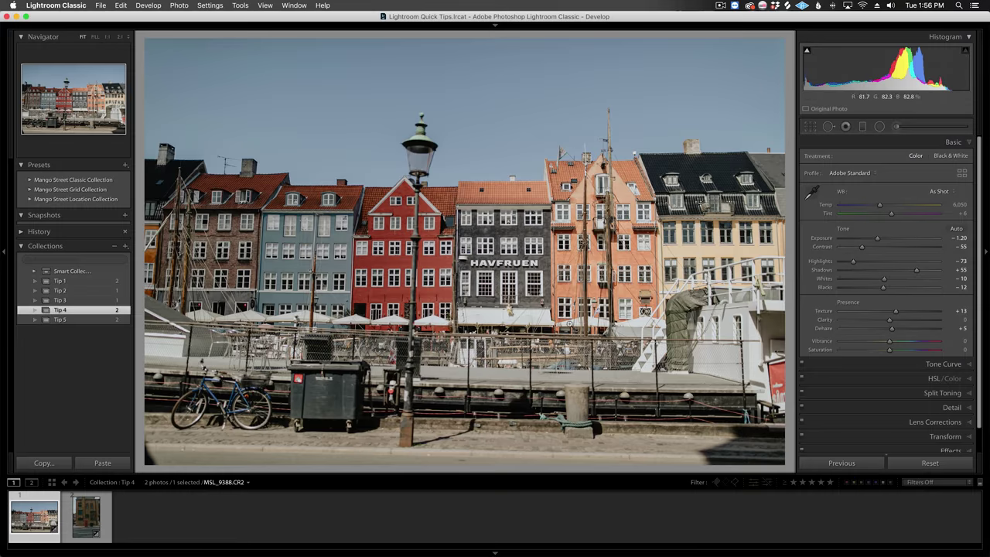
Step: Straighten the waterfront photo with Guided Upright, using two vertical guides along building edges and one horizontal guide across the black building
left_click(948, 437)
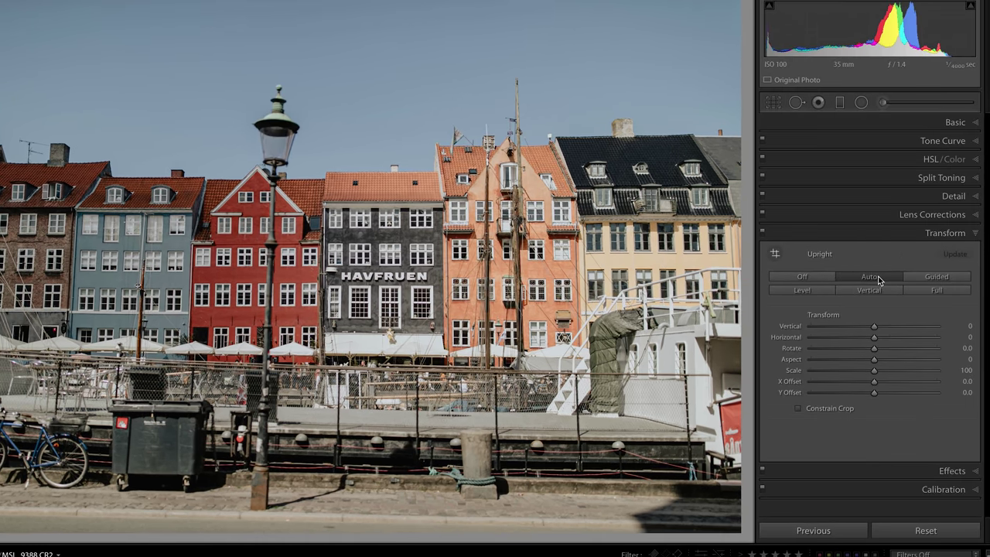
left_click(870, 277)
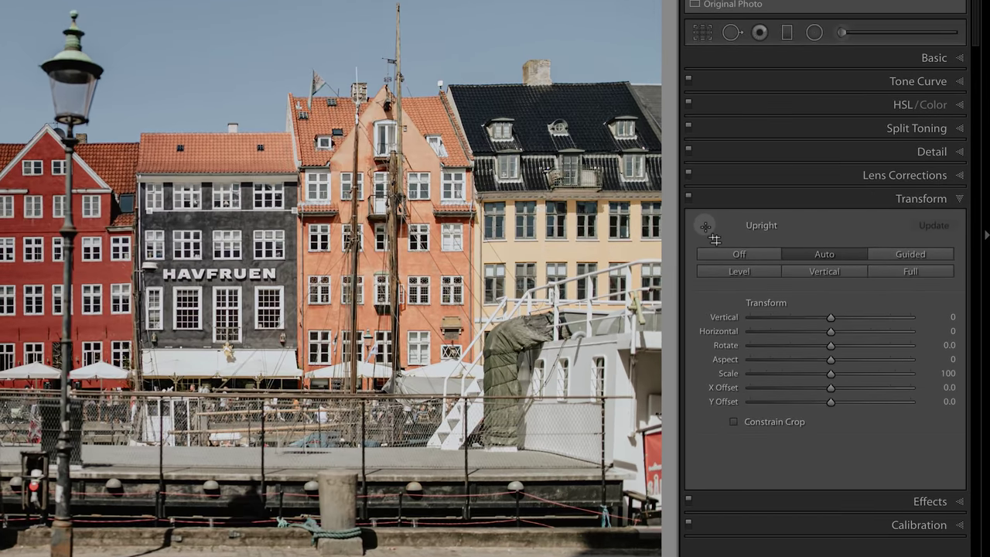
left_click(708, 230)
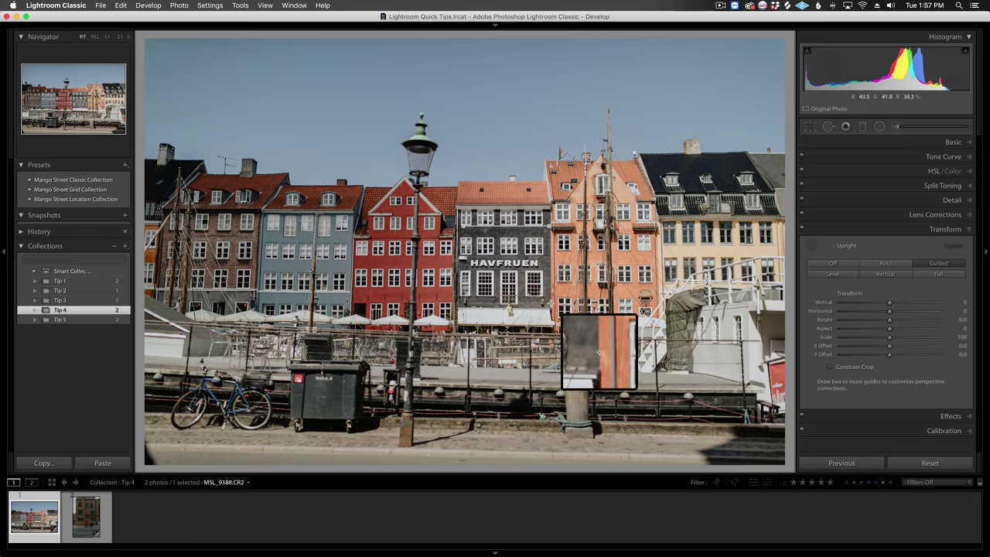
left_click_drag(550, 303, 550, 248)
left_click_drag(257, 290, 260, 228)
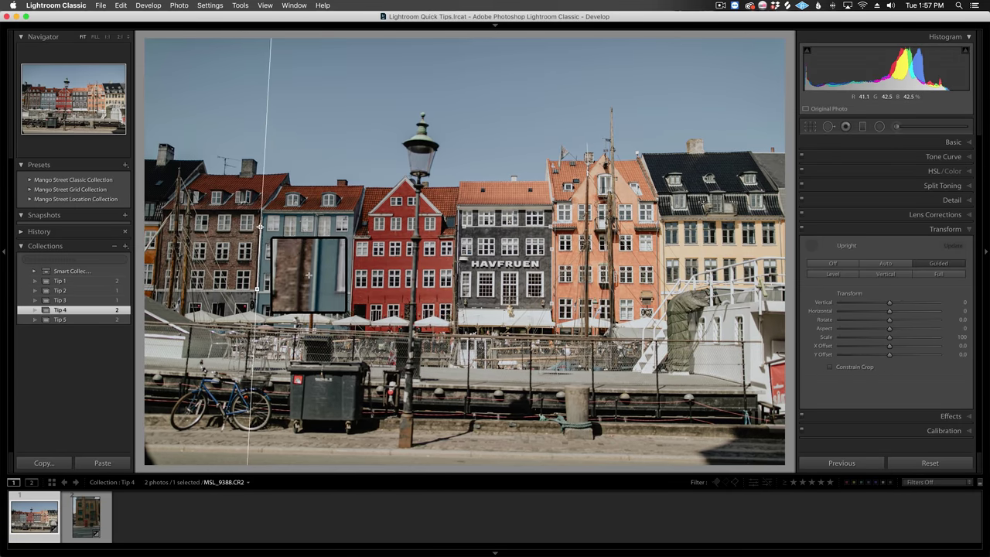
left_click_drag(532, 210, 461, 210)
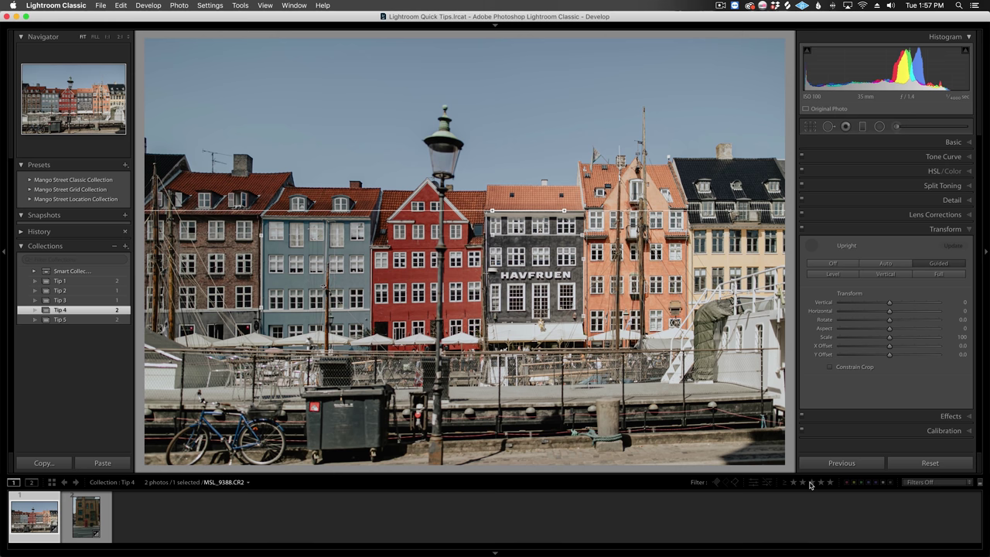
Step: Choose a different crop aspect ratio for the straightened waterfront photo and apply the crop
left_click(809, 126)
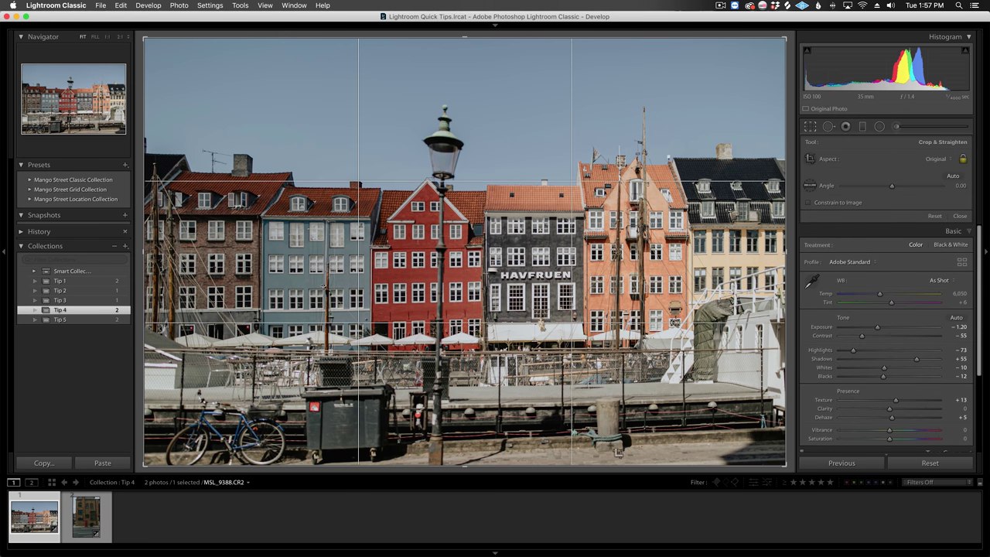
left_click(937, 159)
left_click(917, 215)
key("Return")
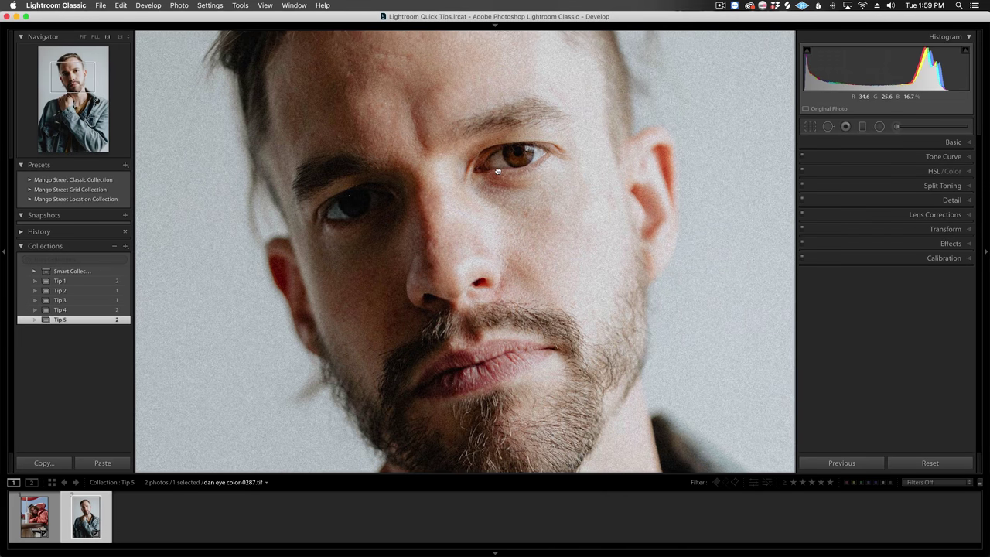
Step: Paint an adjustment brush mask over both irises in the bearded man's close-up portrait
key("k")
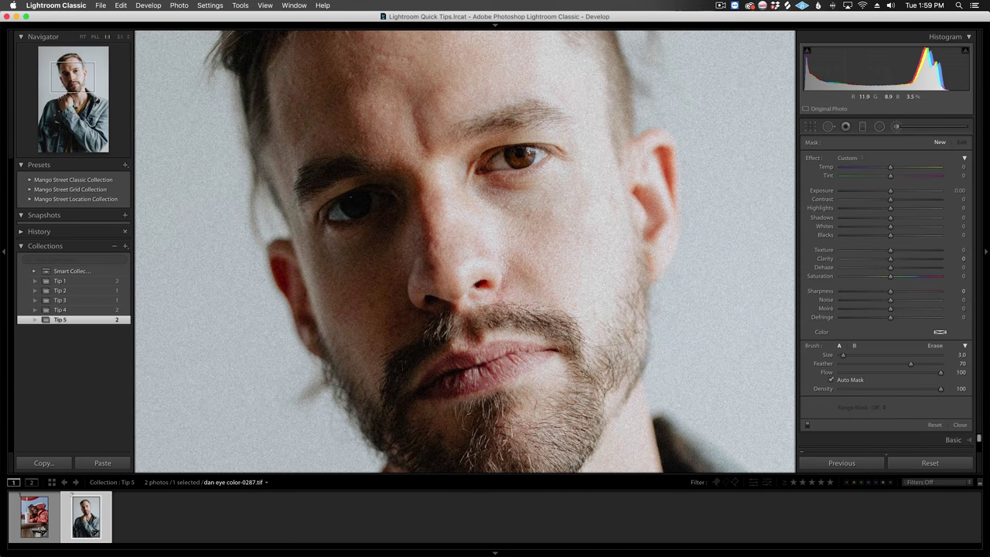
left_click_drag(528, 153, 519, 160)
left_click_drag(352, 207, 364, 202)
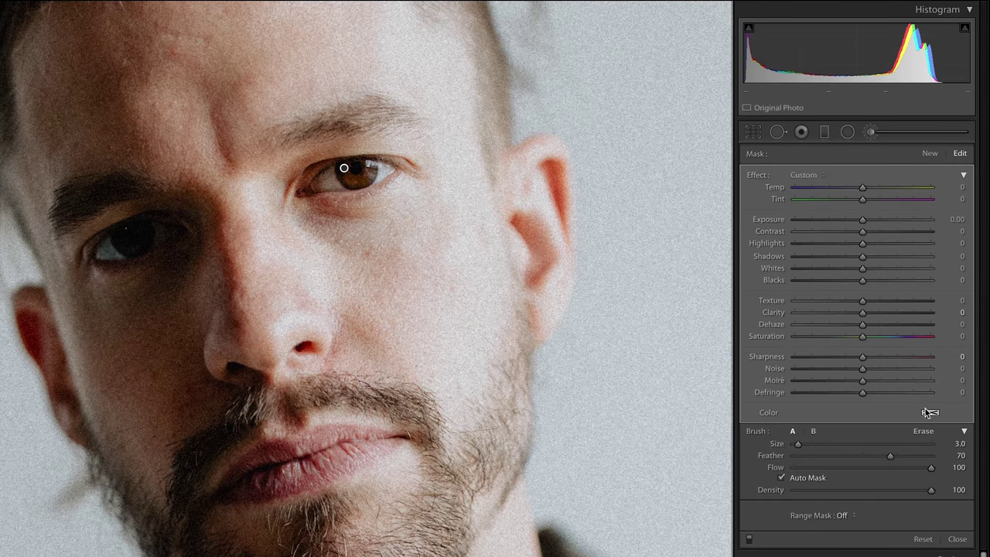
Step: Tint the man's iris mask pale blue at hue 222, set its Saturation to −96 and slightly raise Highlights
left_click(928, 413)
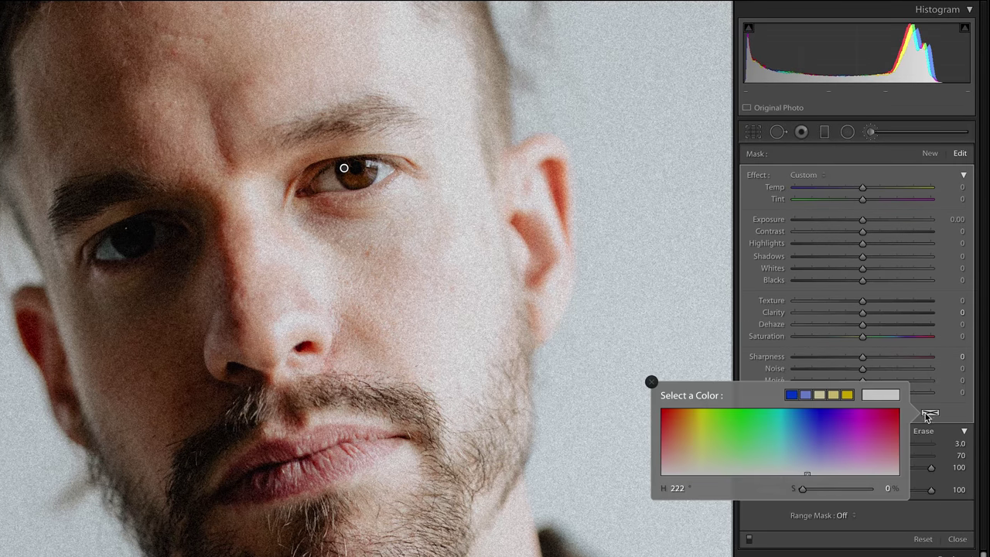
mouse_move(799, 491)
left_mouse_down()
mouse_move(854, 488)
mouse_move(810, 489)
left_mouse_up()
left_click(957, 403)
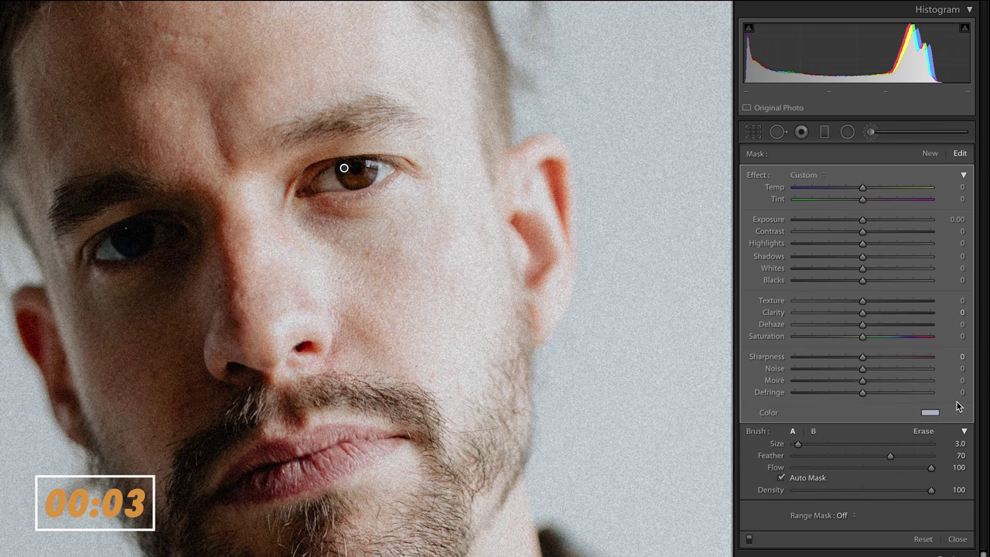
left_click_drag(862, 341, 795, 340)
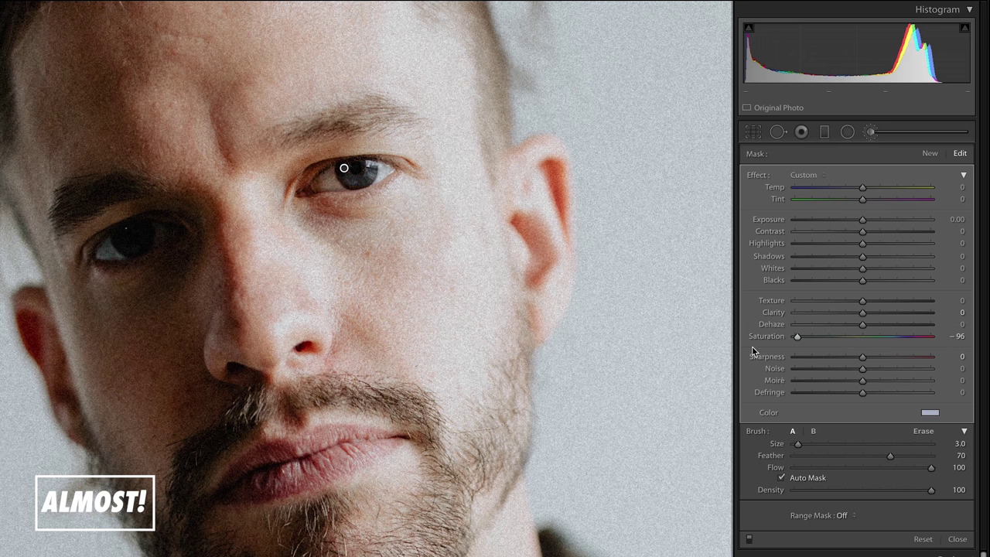
left_click_drag(862, 243, 871, 243)
Step: Paint an adjustment brush mask over both of the woman's irises with brush size 2.0 and check the mask overlay
key("bracketleft")
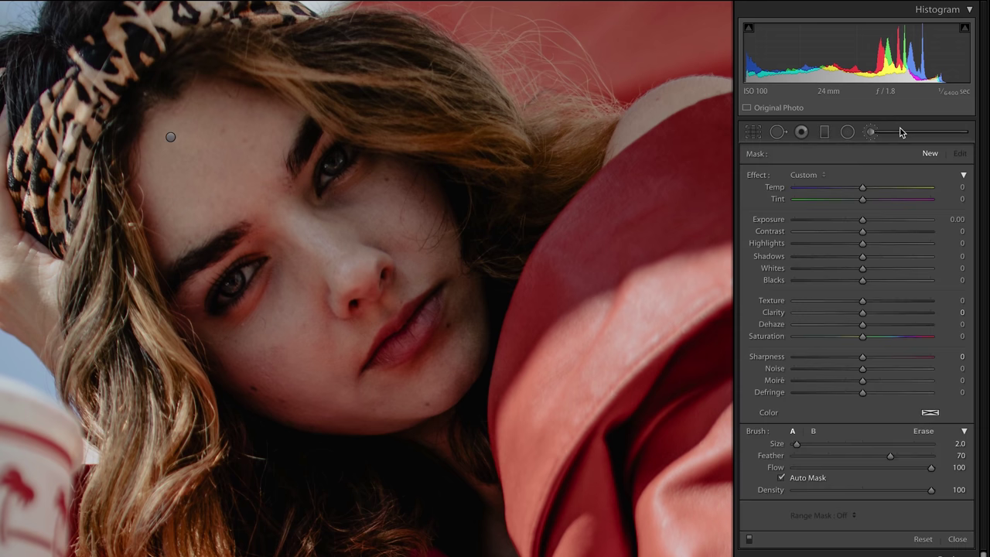
key("bracketleft")
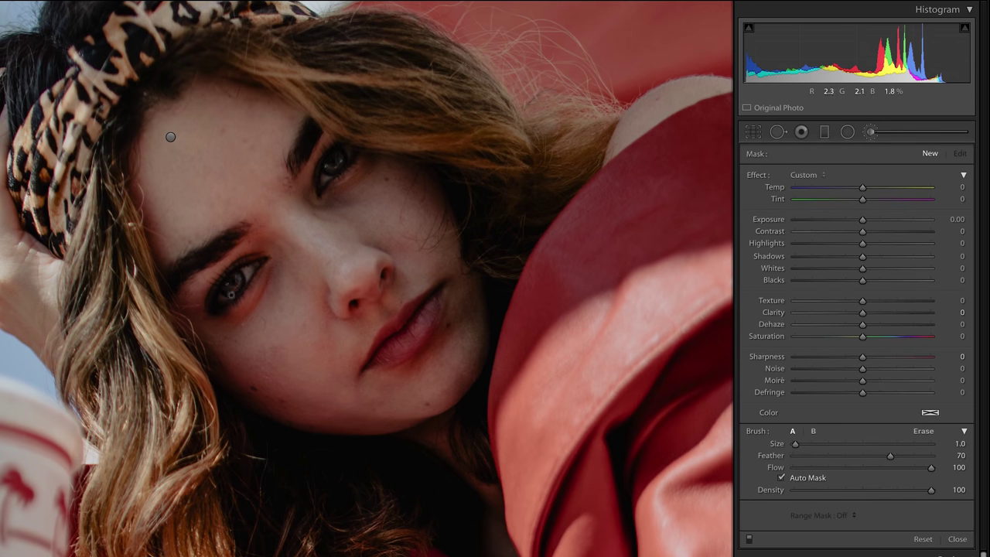
key("bracketright")
left_click_drag(225, 288, 239, 277)
left_click_drag(340, 159, 335, 167)
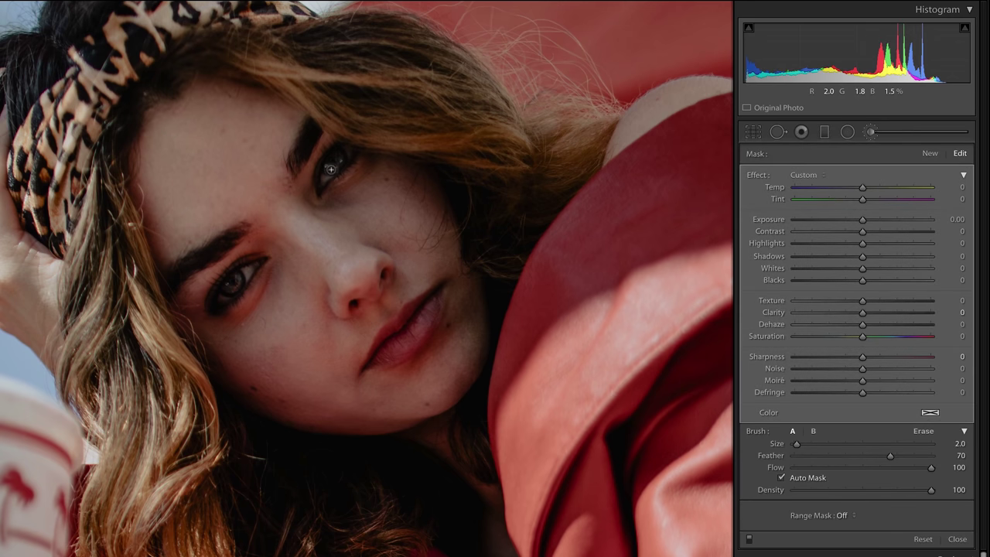
key("o")
key("o")
Step: Tint the woman's iris mask pale blue at hue 222, with Saturation −27 and Highlights 10, and finish the brush edit
left_click(929, 413)
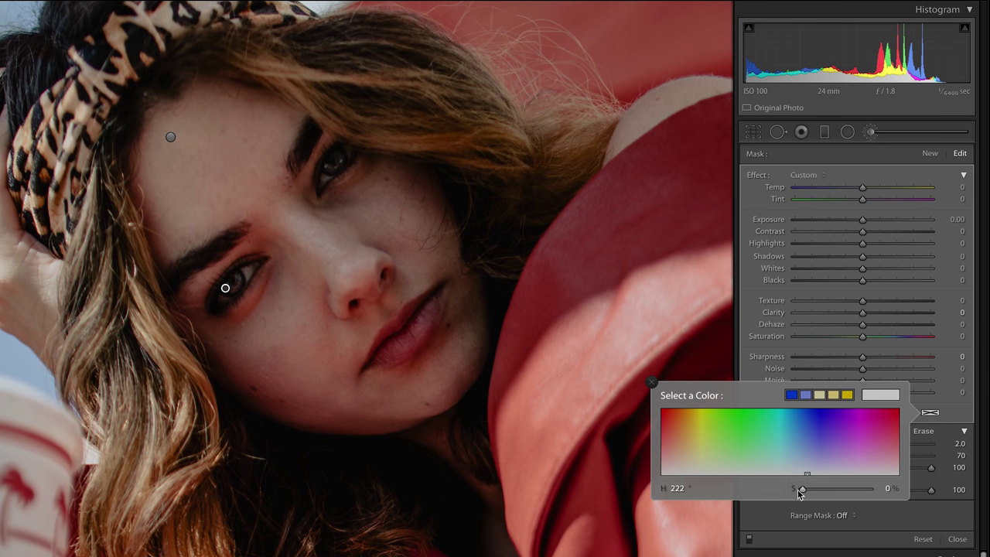
left_click_drag(799, 490, 808, 489)
left_click(946, 415)
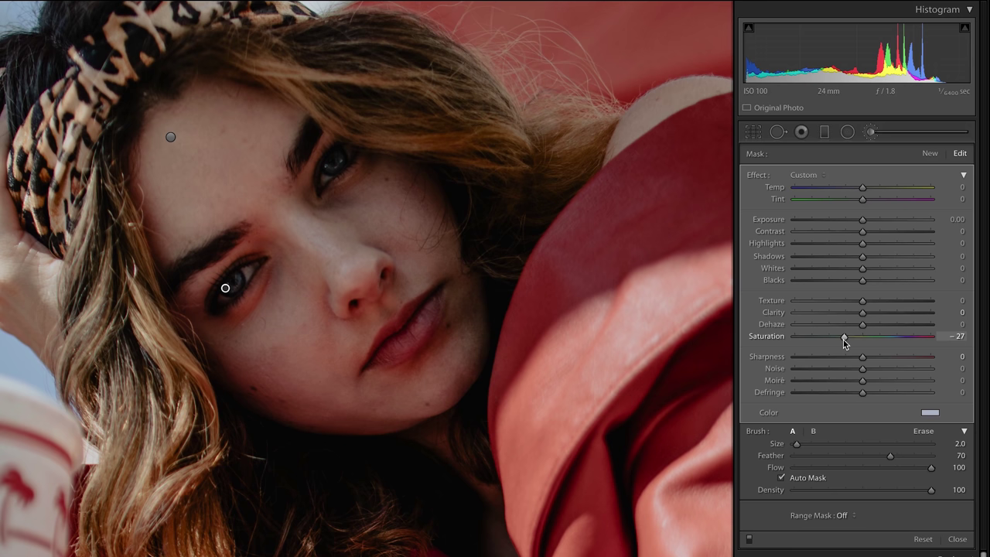
left_click_drag(862, 242, 870, 246)
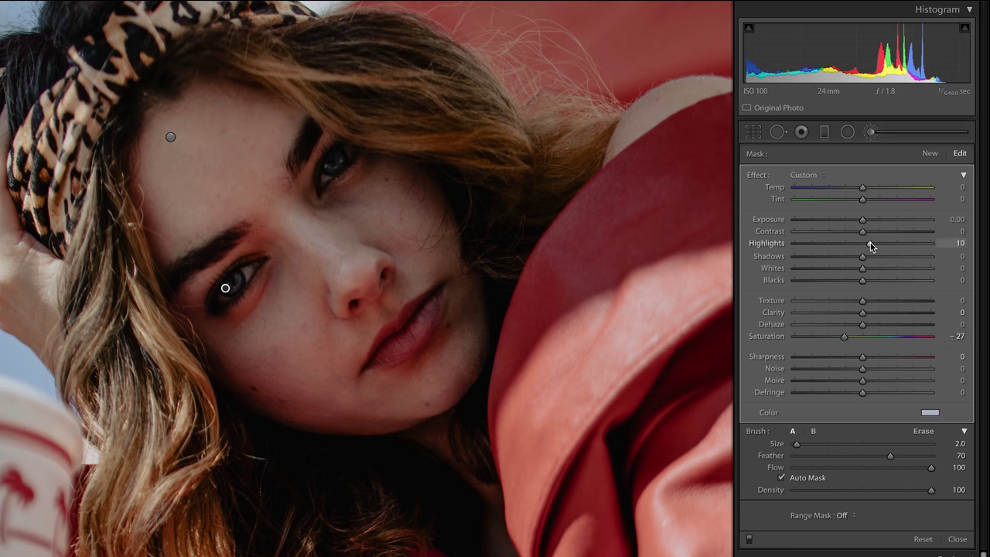
key("k")
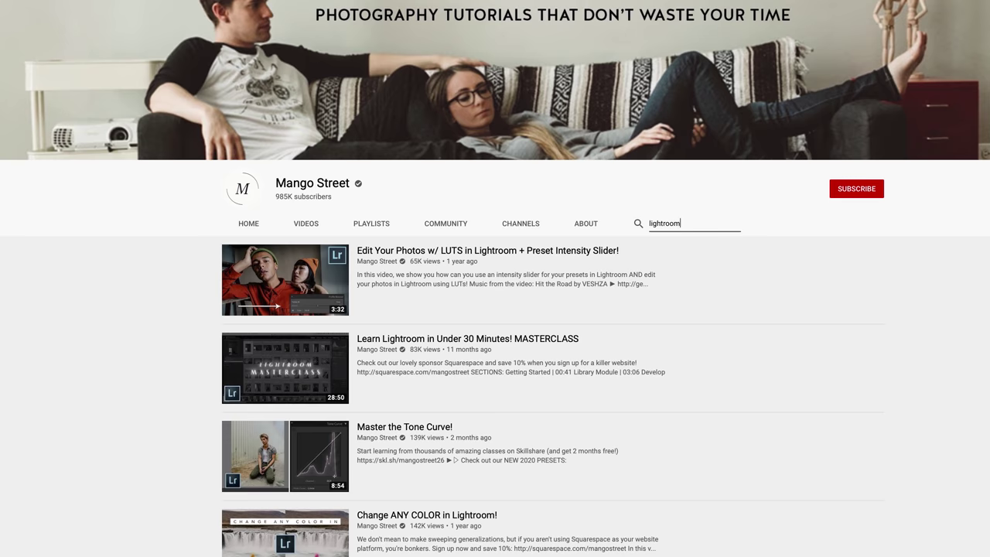
scroll(665, 330, "down", 5)
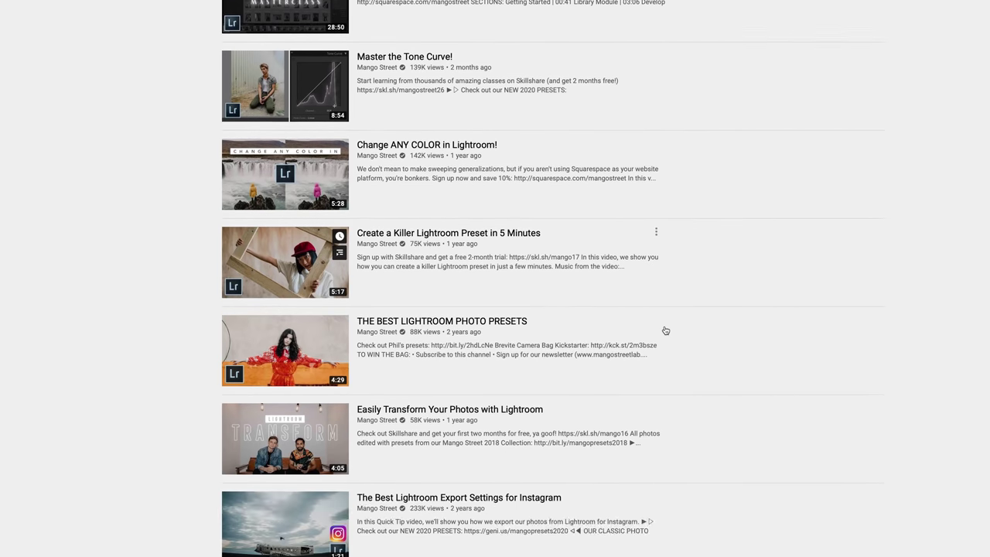